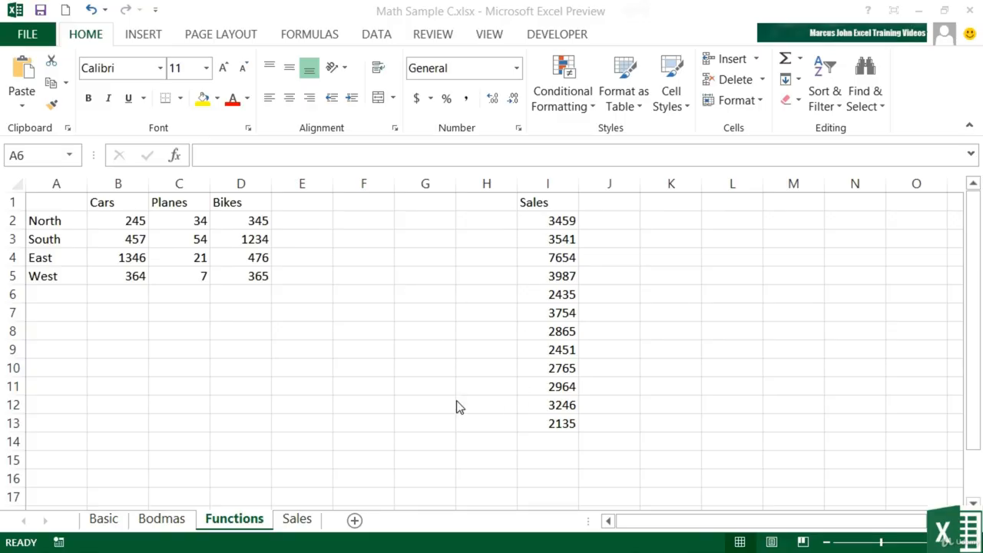
Enter the row label "Total" in cell A6, below West
{"action": "left_click", "coordinate": [62, 293]}
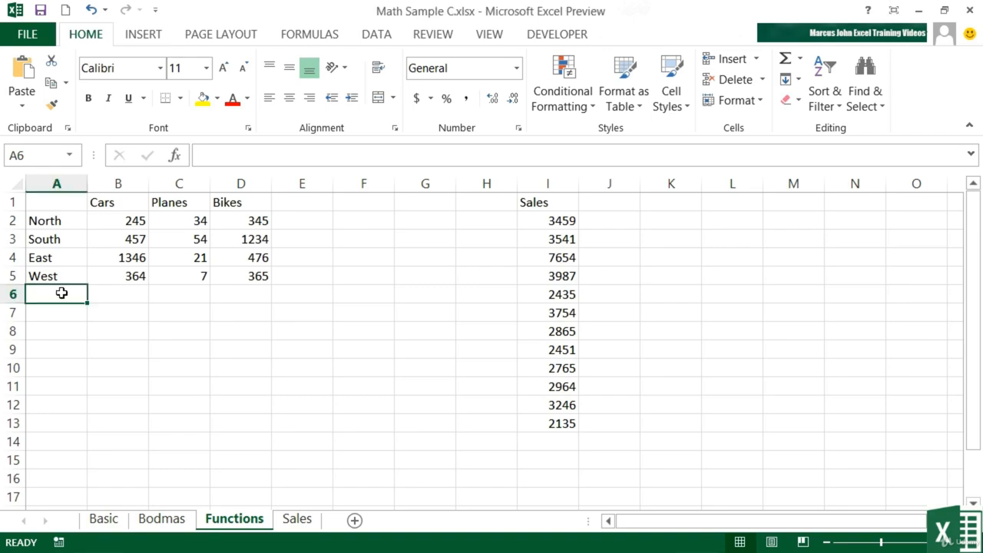
{"action": "type", "text": "Total"}
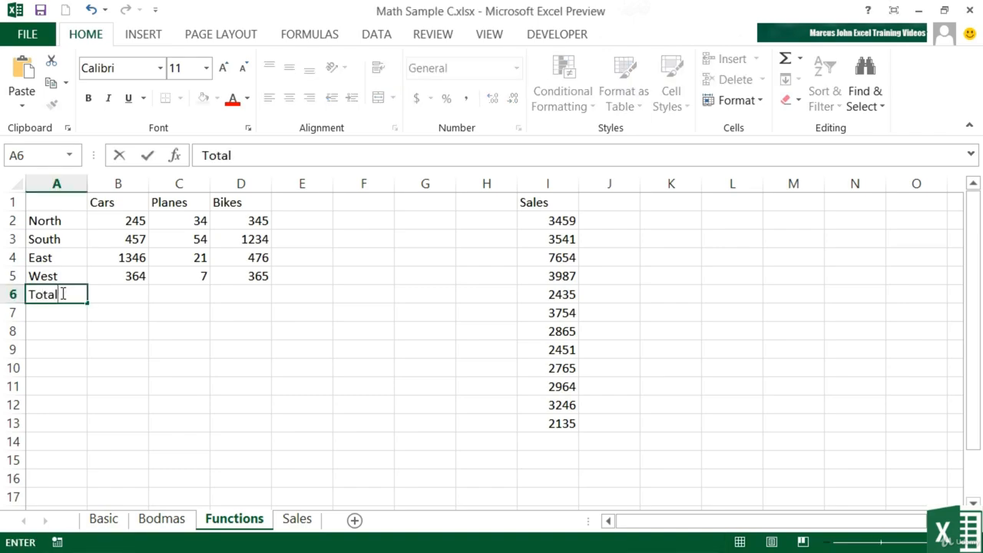
{"action": "key", "text": "Tab"}
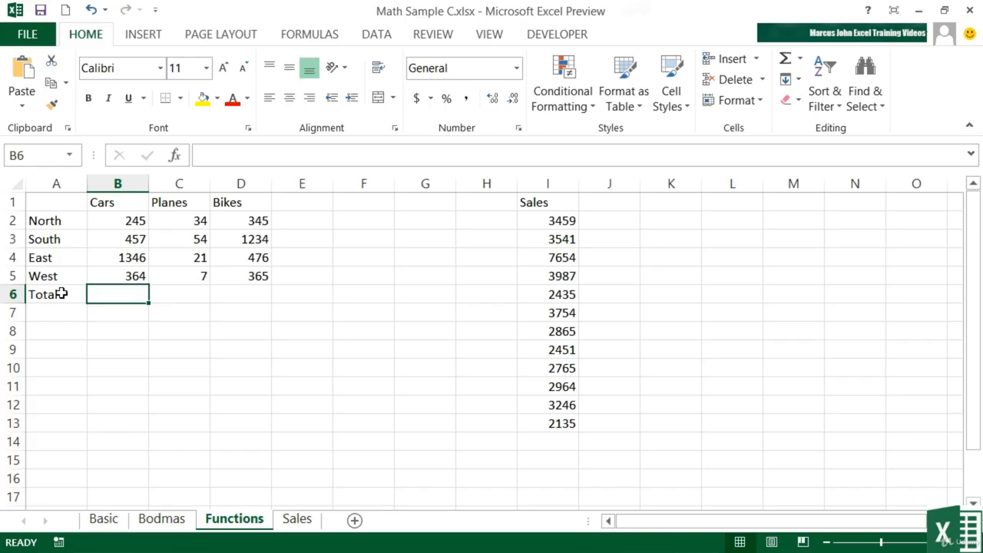
Add up the Cars figures in B6 by cell references with the formula =B2+B3+B4+B5
{"action": "type", "text": "="}
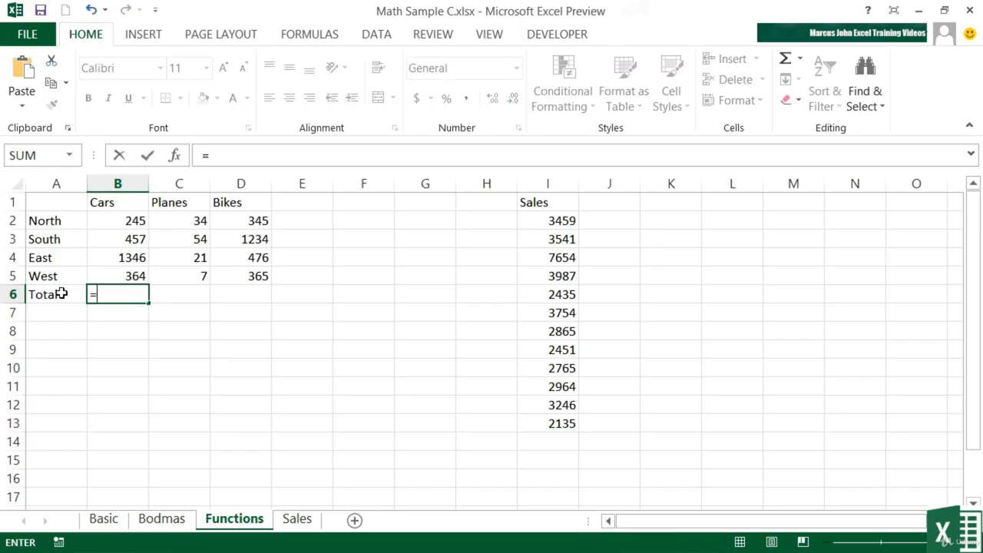
{"action": "left_click", "coordinate": [125, 219]}
{"action": "type", "text": "+"}
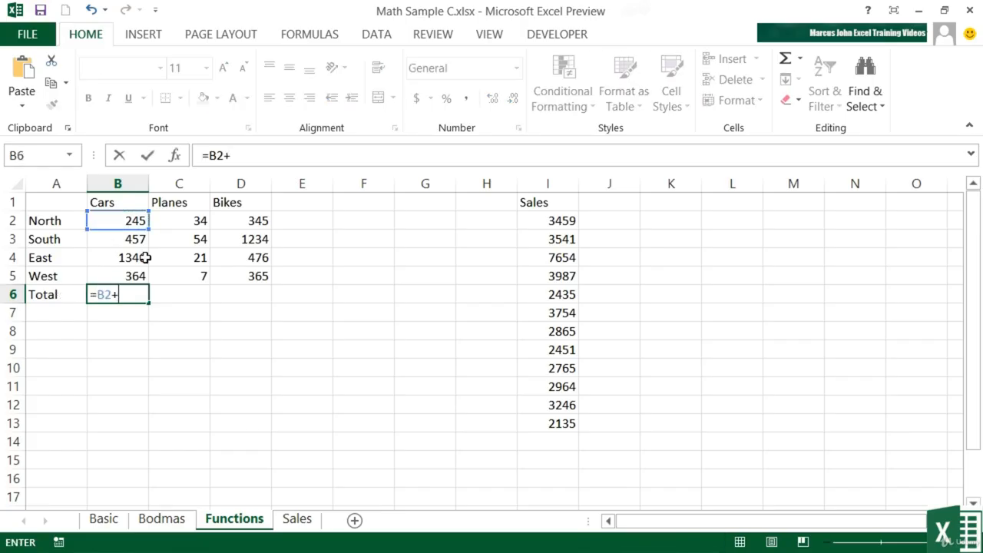
{"action": "left_click", "coordinate": [125, 240]}
{"action": "type", "text": "+"}
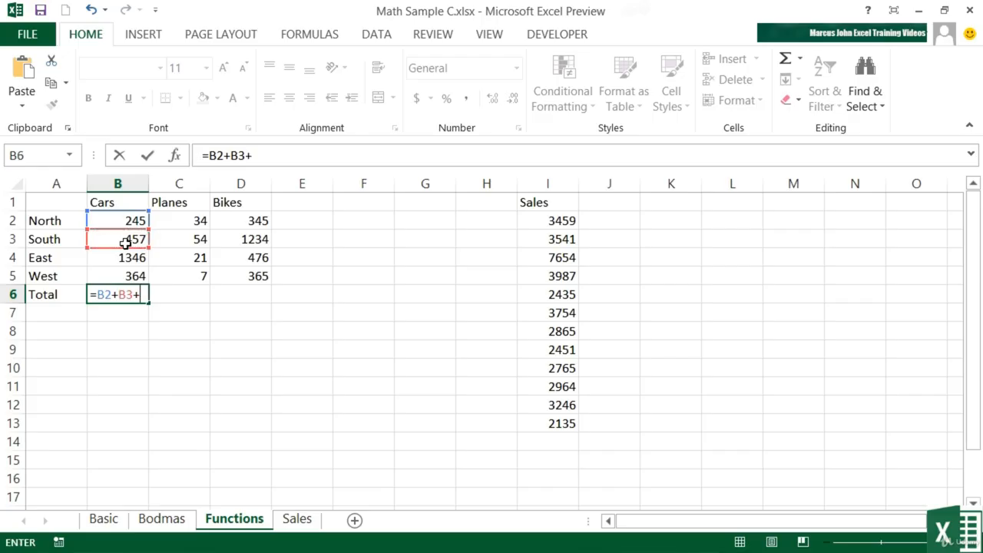
{"action": "left_click", "coordinate": [119, 255]}
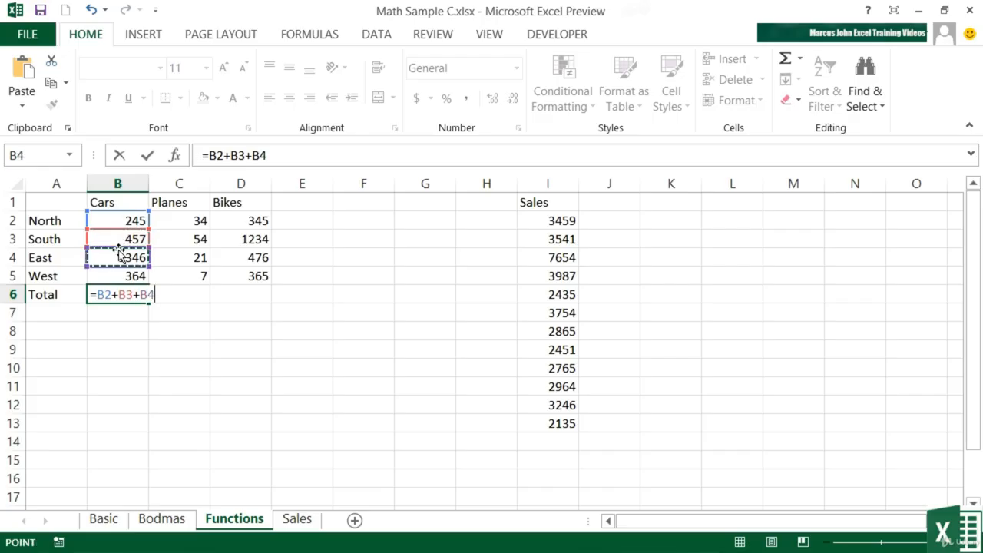
{"action": "type", "text": "+"}
{"action": "left_click", "coordinate": [114, 272]}
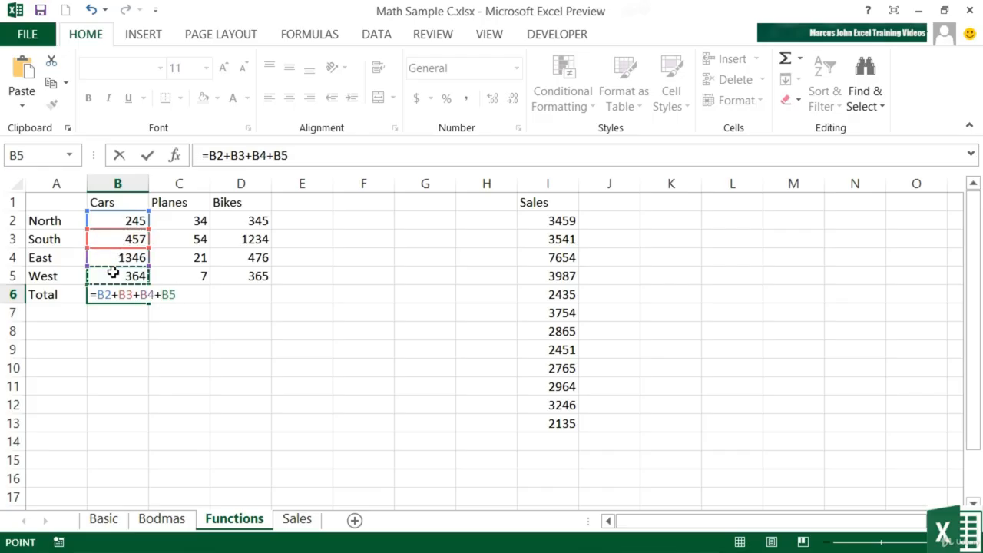
{"action": "key", "text": "Return"}
{"action": "key", "text": "Up"}
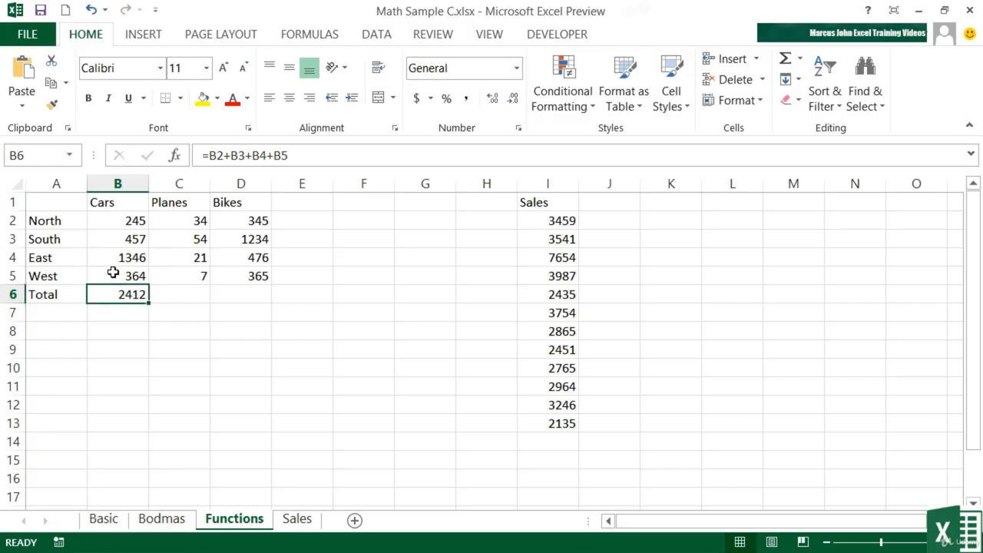
Replace the individual additions in the B6 formula with a range reference so it reads =B2:B5
{"action": "double_click", "coordinate": [132, 295]}
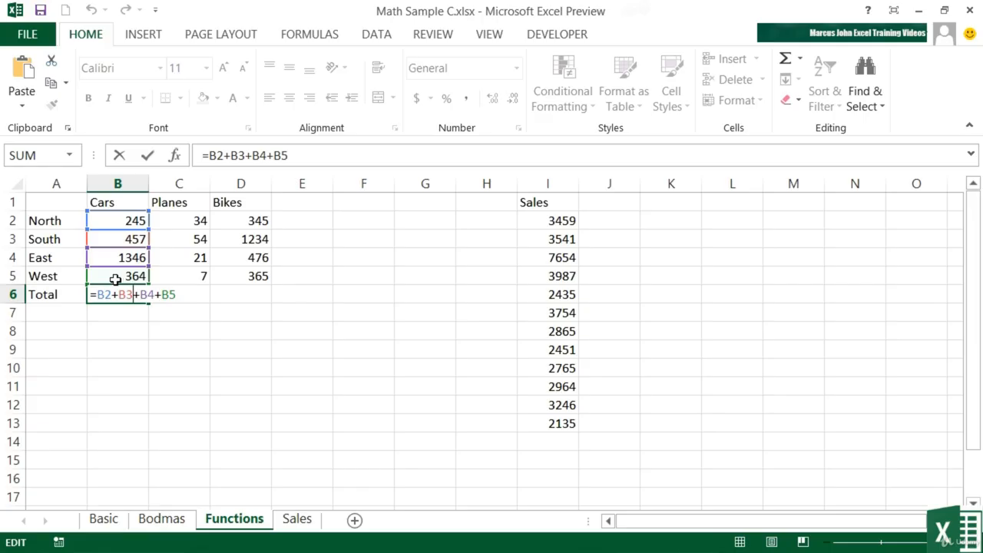
{"action": "left_click_drag", "start_coordinate": [114, 294], "coordinate": [161, 297]}
{"action": "type", "text": ":"}
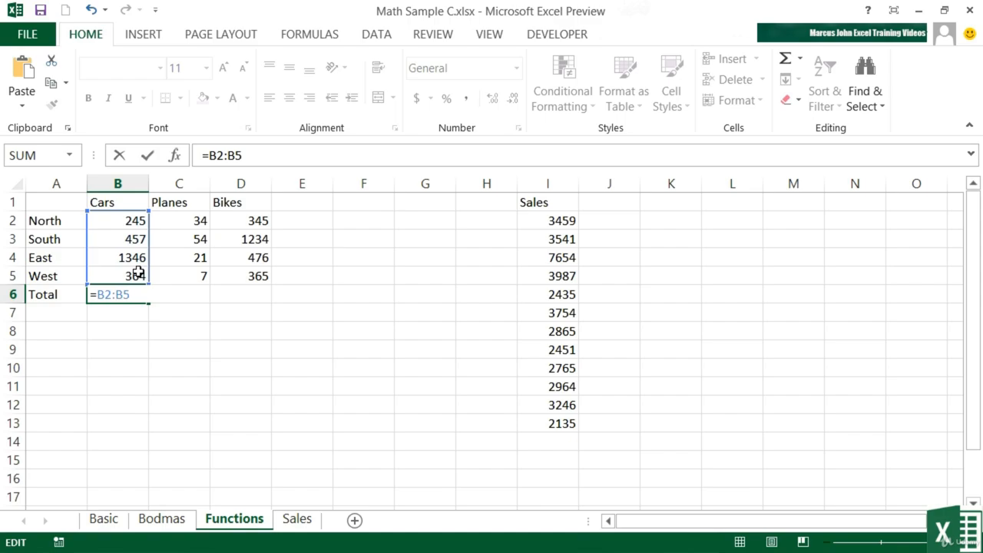
{"action": "key", "text": "Return"}
{"action": "key", "text": "Up"}
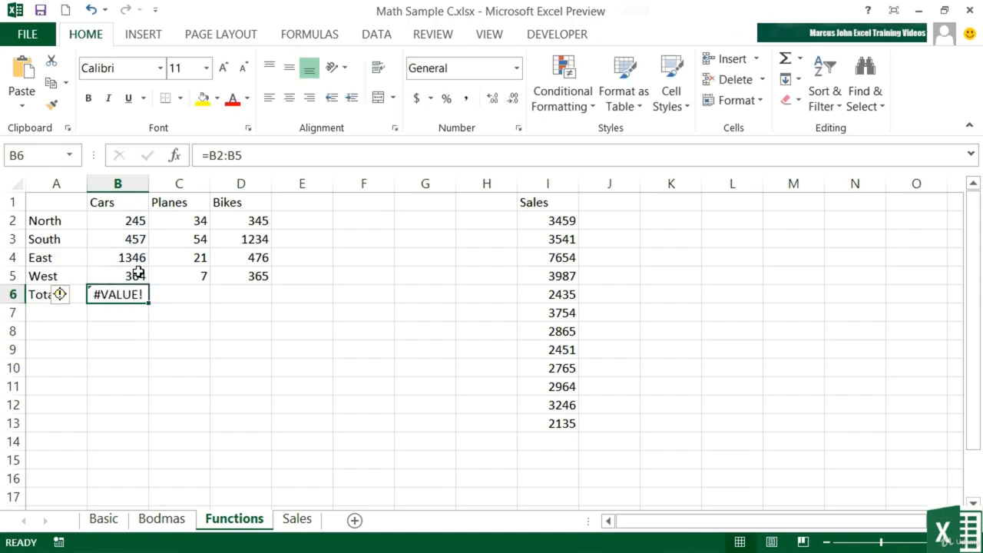
Wrap the range in B6 in the SUM function so the formula reads =SUM(B2:B5), and review the result's formula
{"action": "double_click", "coordinate": [120, 291]}
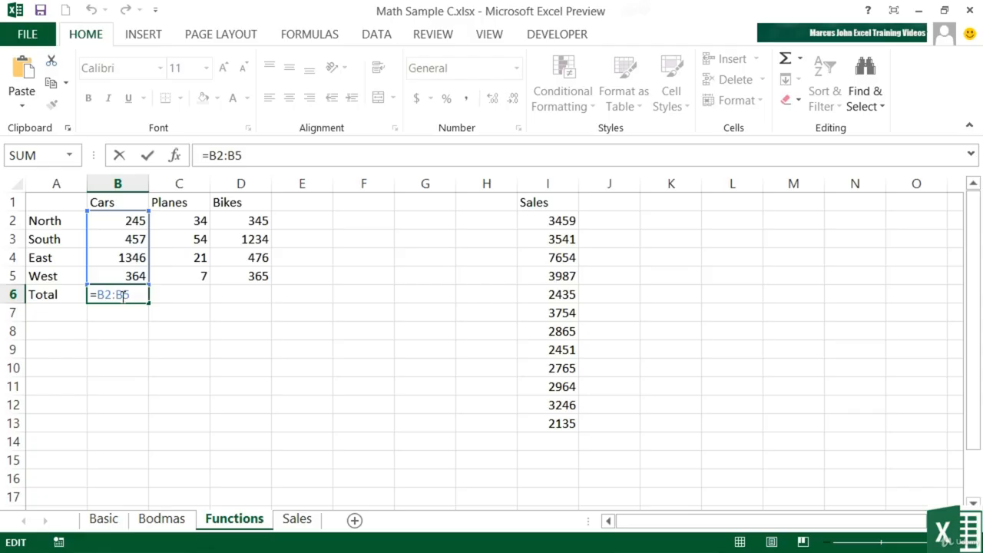
{"action": "left_click", "coordinate": [98, 293]}
{"action": "type", "text": "sum"}
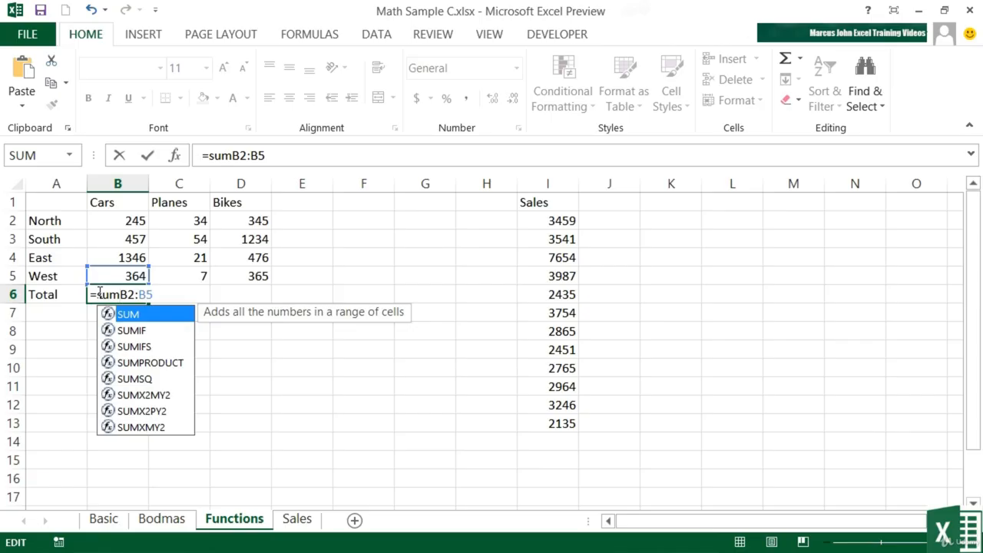
{"action": "type", "text": "("}
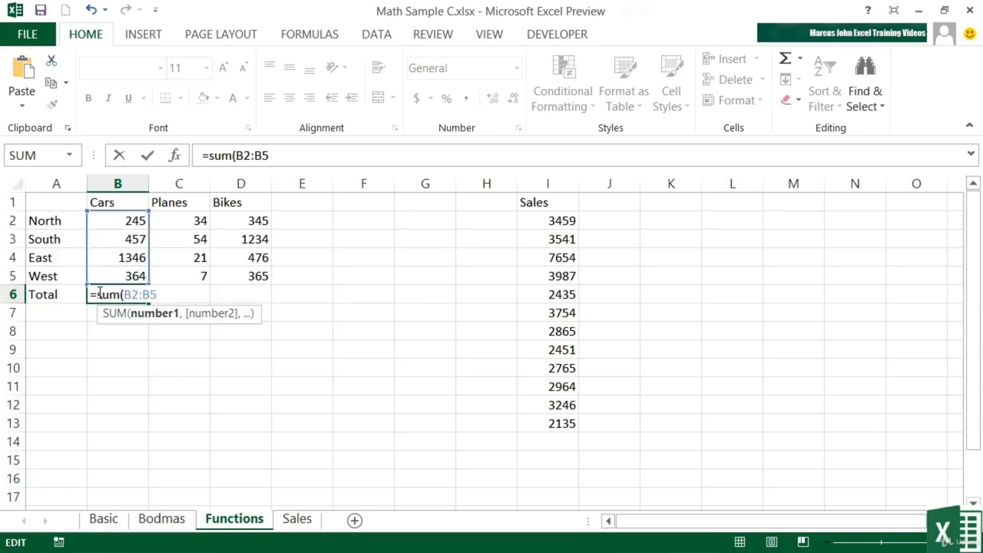
{"action": "key", "text": "Right"}
{"action": "key", "text": "Right"}
{"action": "key", "text": "Right"}
{"action": "key", "text": "Right"}
{"action": "key", "text": "Right"}
{"action": "key", "text": "Return"}
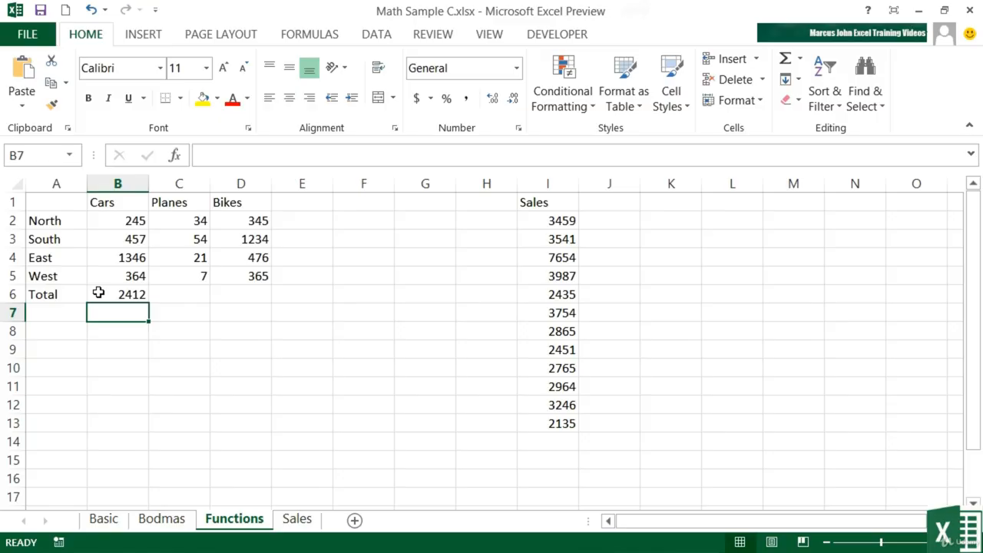
{"action": "left_click", "coordinate": [98, 293]}
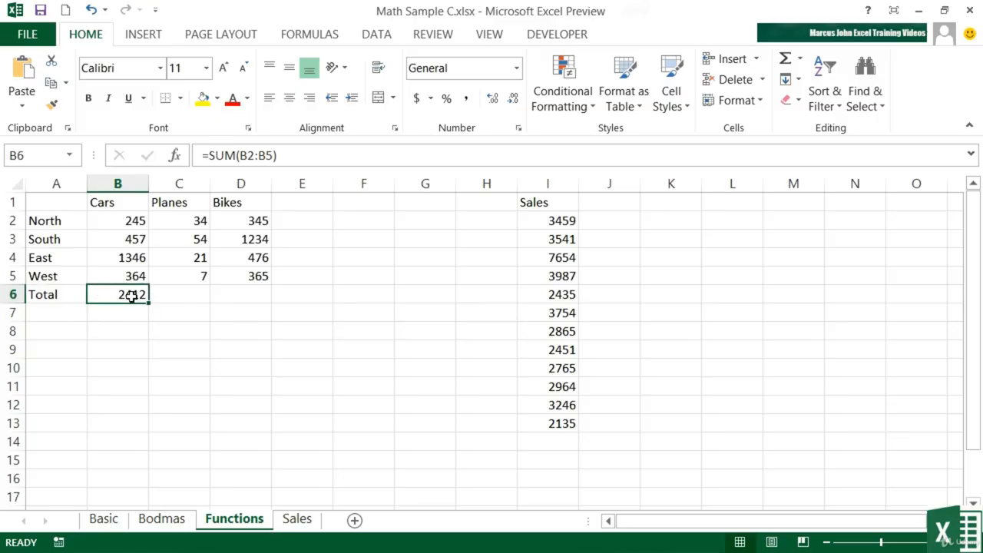
{"action": "double_click", "coordinate": [129, 294]}
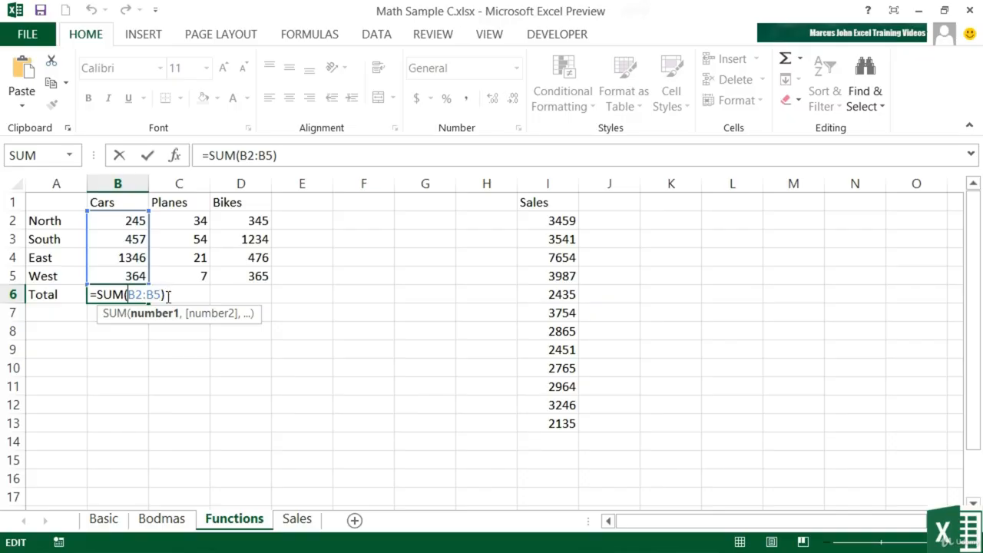
Total the Planes column in C6 with a SUM formula over C2:C5
{"action": "key", "text": "Tab"}
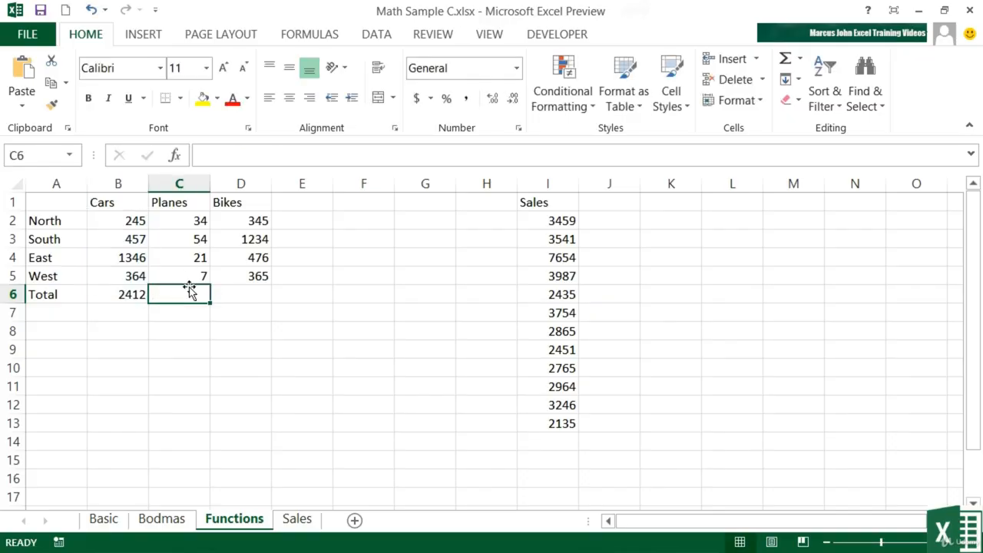
{"action": "type", "text": "=sum("}
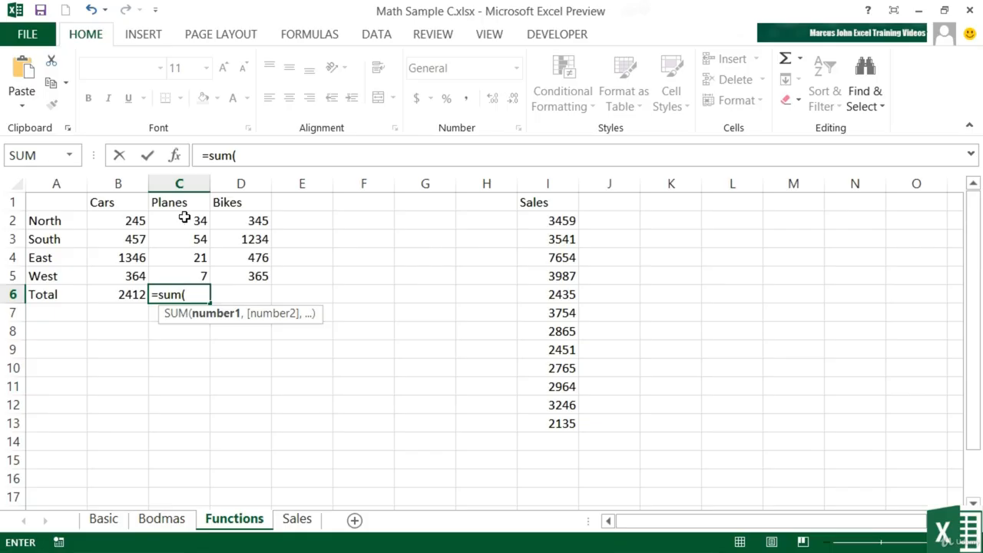
{"action": "left_click_drag", "start_coordinate": [185, 217], "coordinate": [185, 272]}
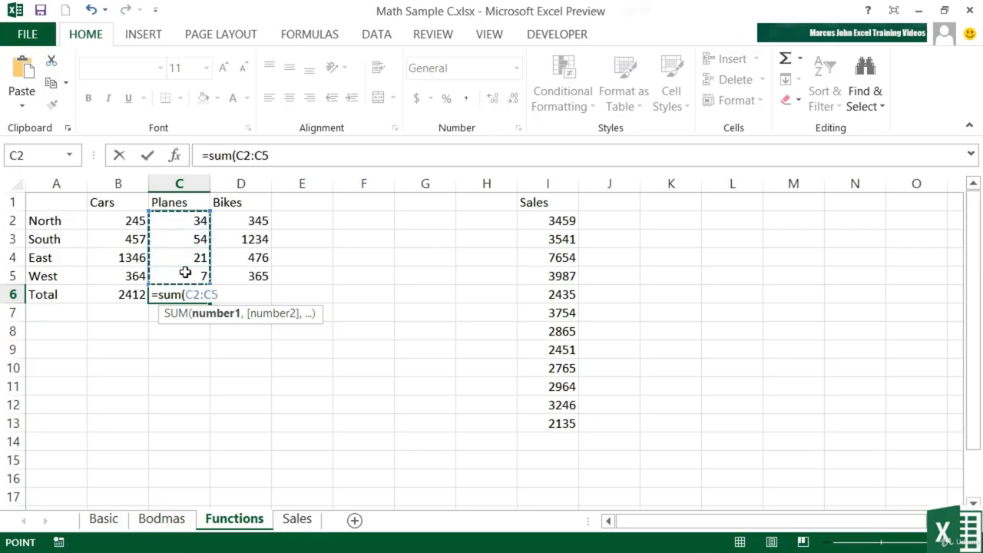
{"action": "key", "text": "Return"}
{"action": "key", "text": "Left"}
{"action": "key", "text": "Up"}
{"action": "key", "text": "Right"}
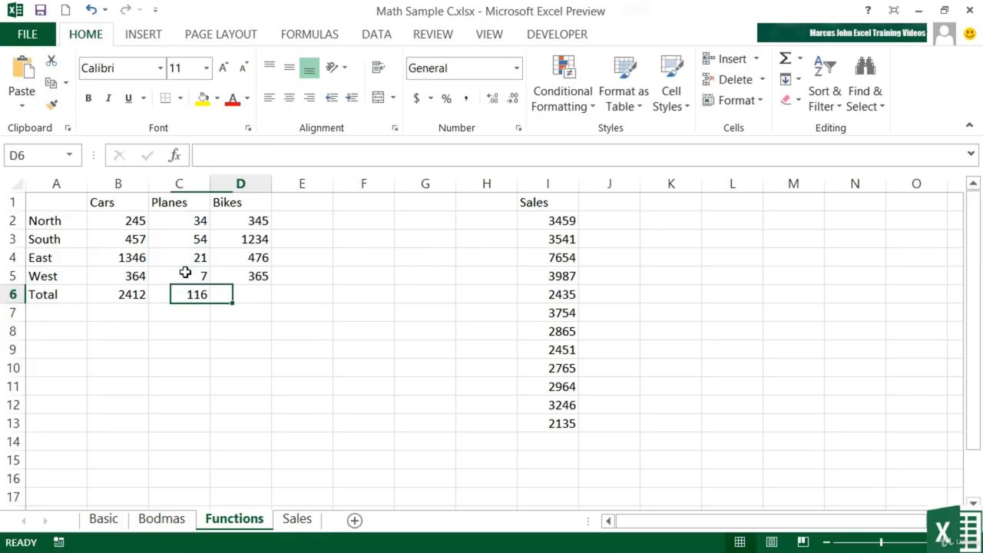
Total the Bikes column in D6 with a SUM formula over D2:D5
{"action": "key", "text": "Right"}
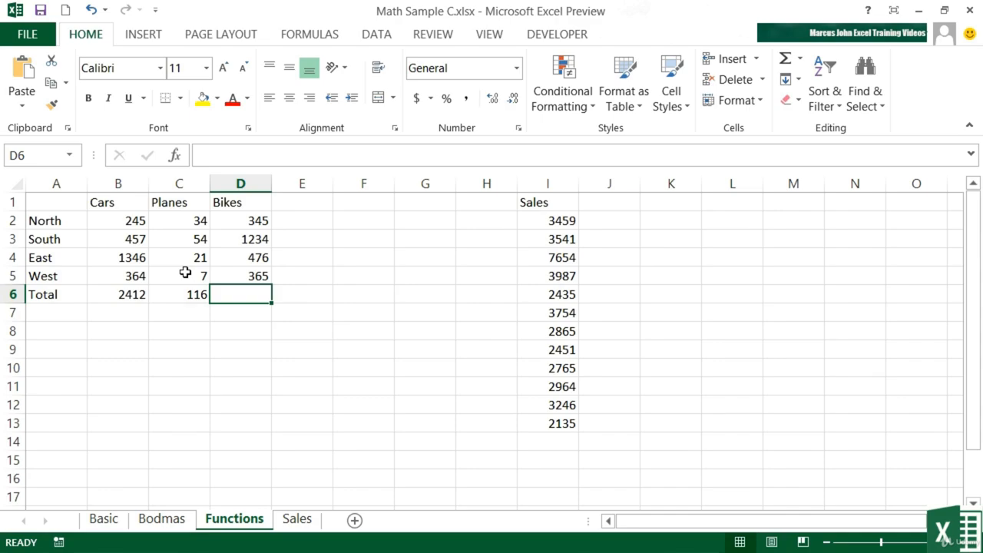
{"action": "type", "text": "=su"}
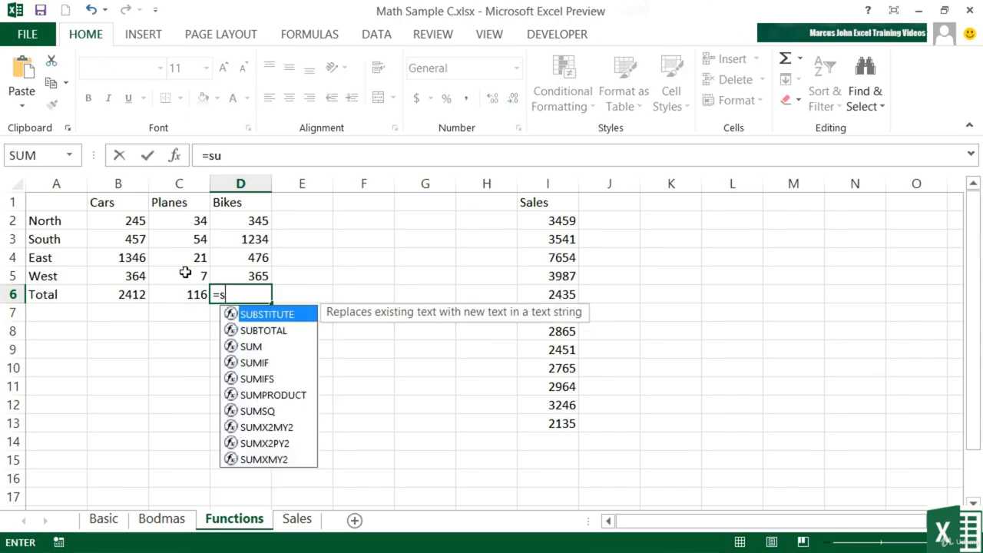
{"action": "type", "text": "m("}
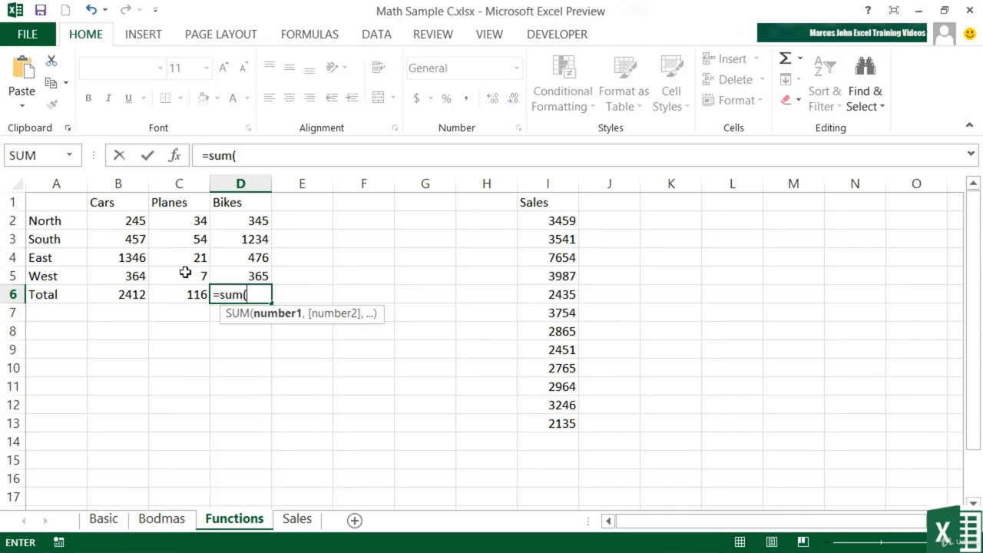
{"action": "left_click", "coordinate": [261, 278]}
{"action": "left_click_drag", "start_coordinate": [262, 278], "coordinate": [258, 222]}
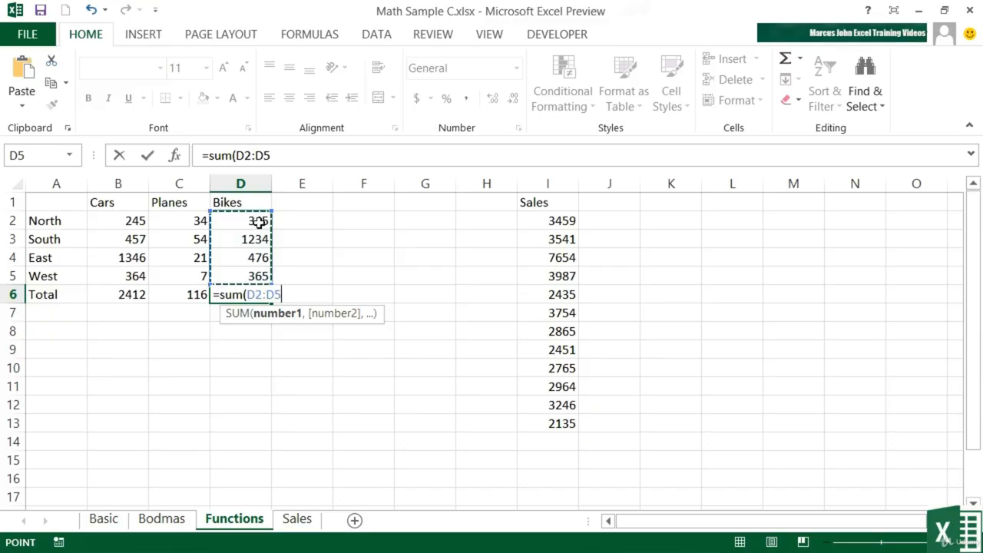
{"action": "key", "text": "Return"}
{"action": "key", "text": "Up"}
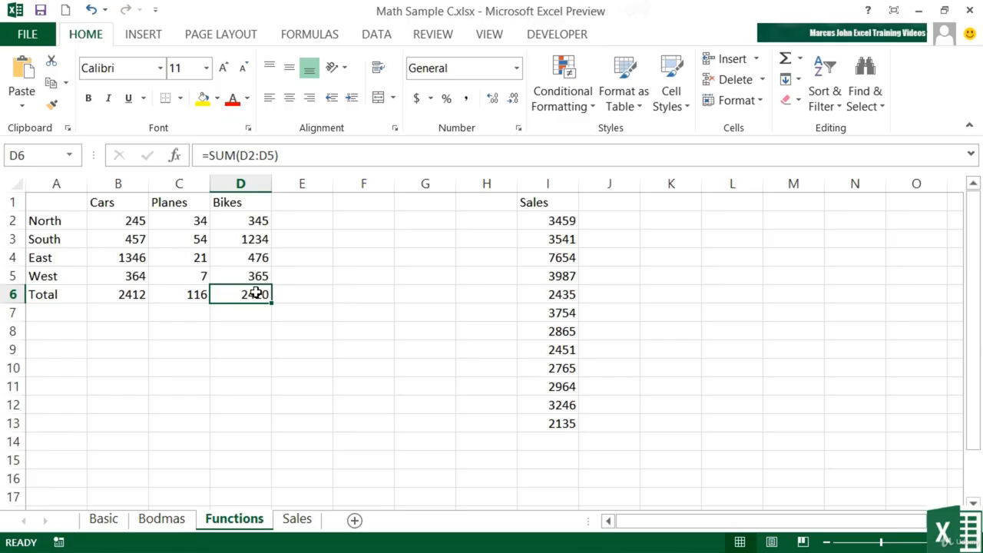
Enter the column heading "Total" in cell E1, beside Bikes
{"action": "left_click", "coordinate": [305, 218]}
{"action": "left_click", "coordinate": [304, 201]}
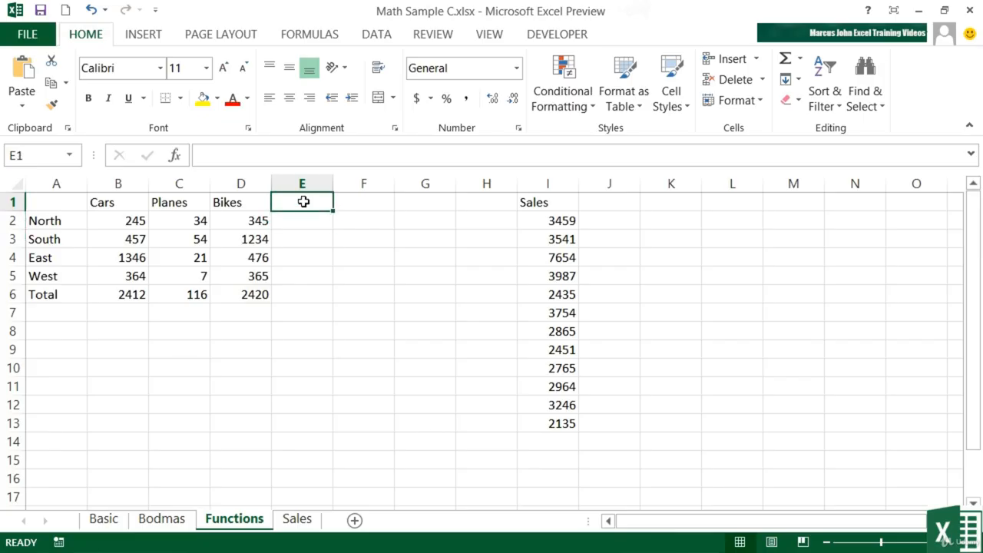
{"action": "type", "text": "Total"}
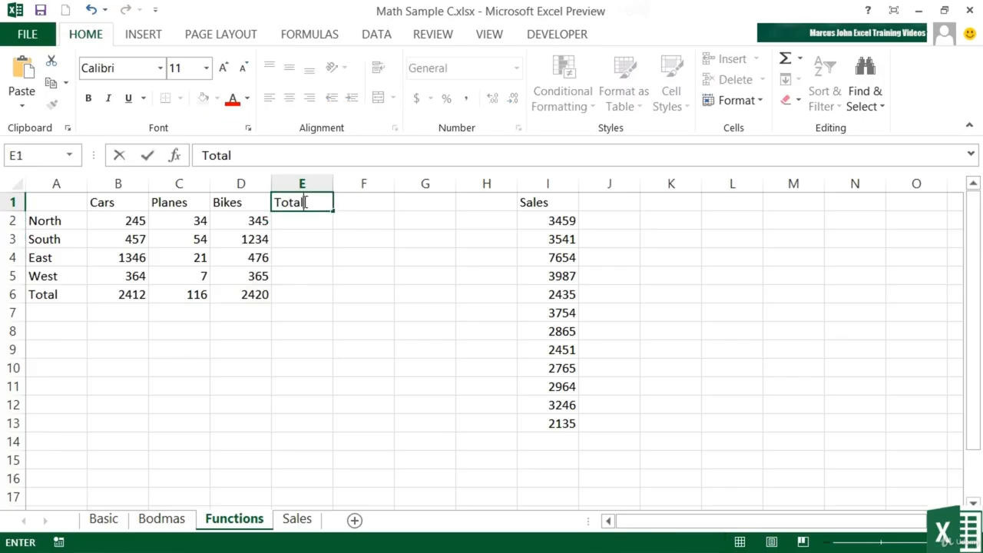
{"action": "key", "text": "Return"}
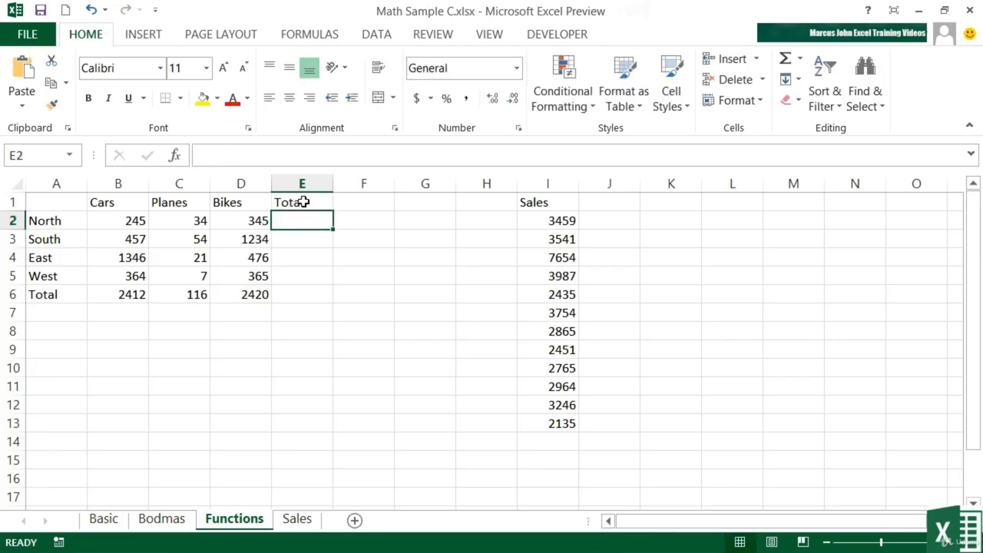
Total the North row in E2 with a SUM formula over B2:D2
{"action": "type", "text": "=sum("}
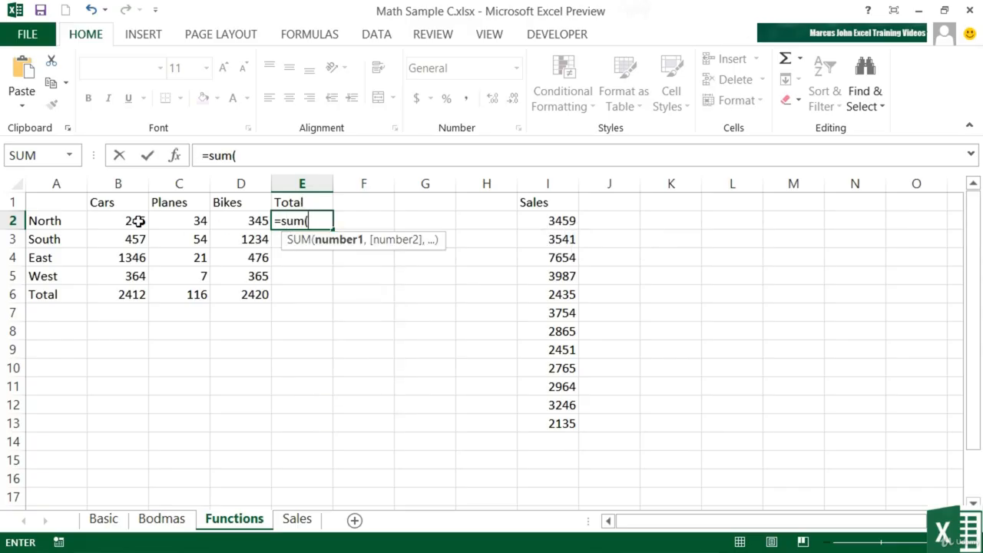
{"action": "left_click_drag", "start_coordinate": [136, 220], "coordinate": [230, 219]}
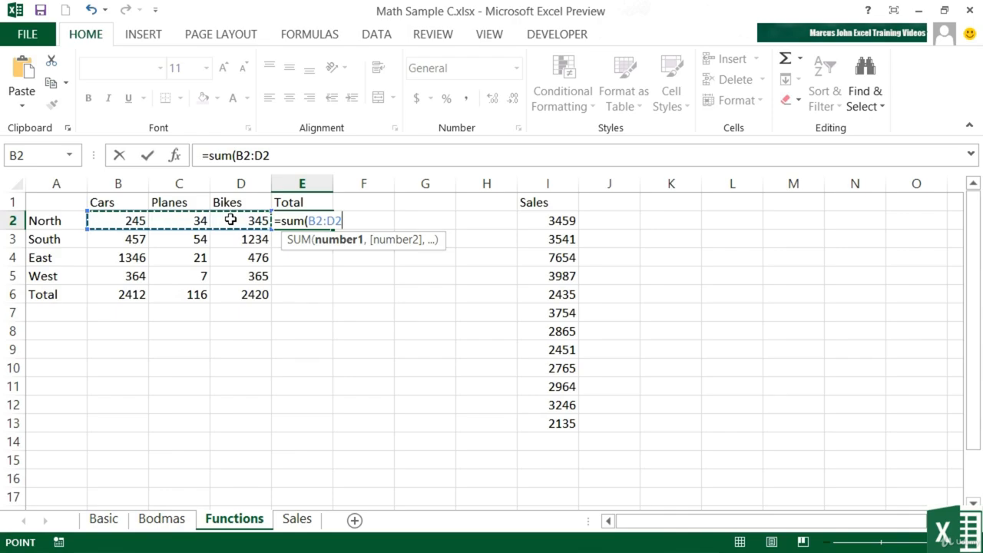
{"action": "key", "text": "Return"}
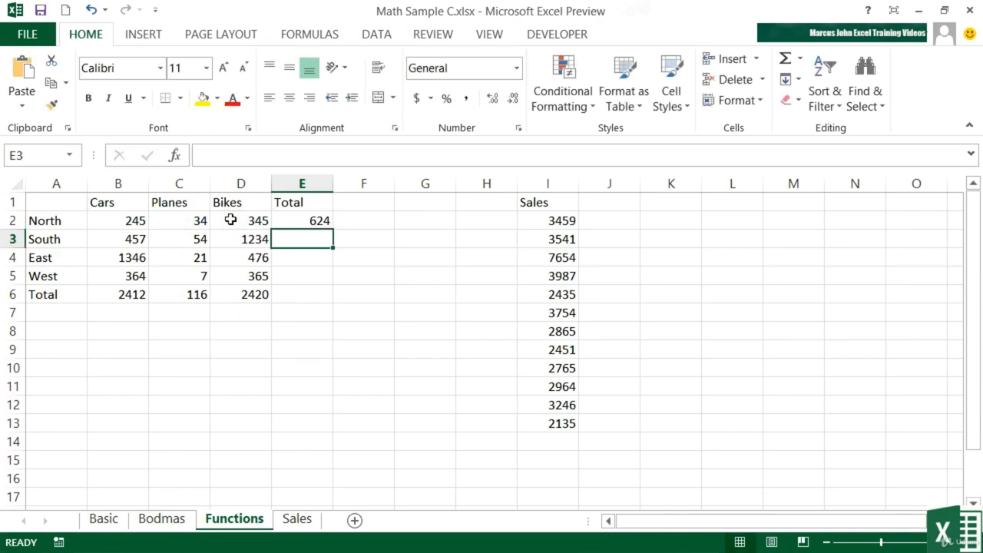
Total the South row in E3 with a SUM formula over B3:D3
{"action": "type", "text": "=sum("}
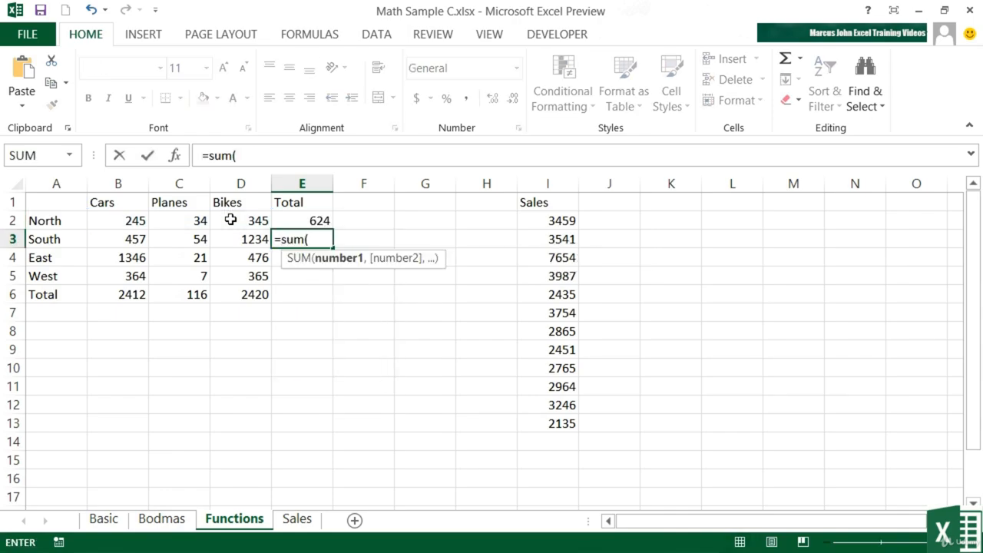
{"action": "left_click_drag", "start_coordinate": [136, 240], "coordinate": [251, 241]}
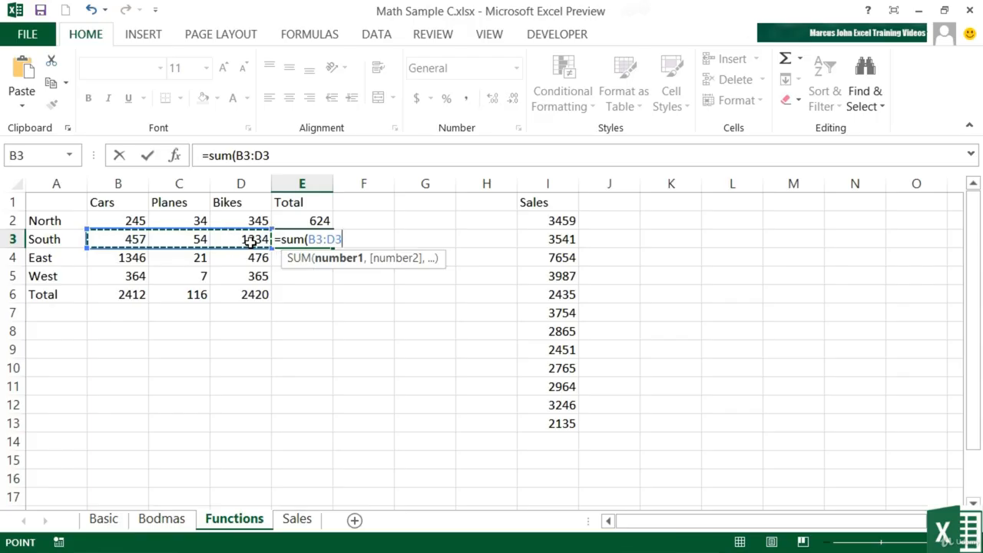
{"action": "key", "text": "Return"}
Total the East row in E4 with a SUM formula over B4:D4
{"action": "type", "text": "=sum("}
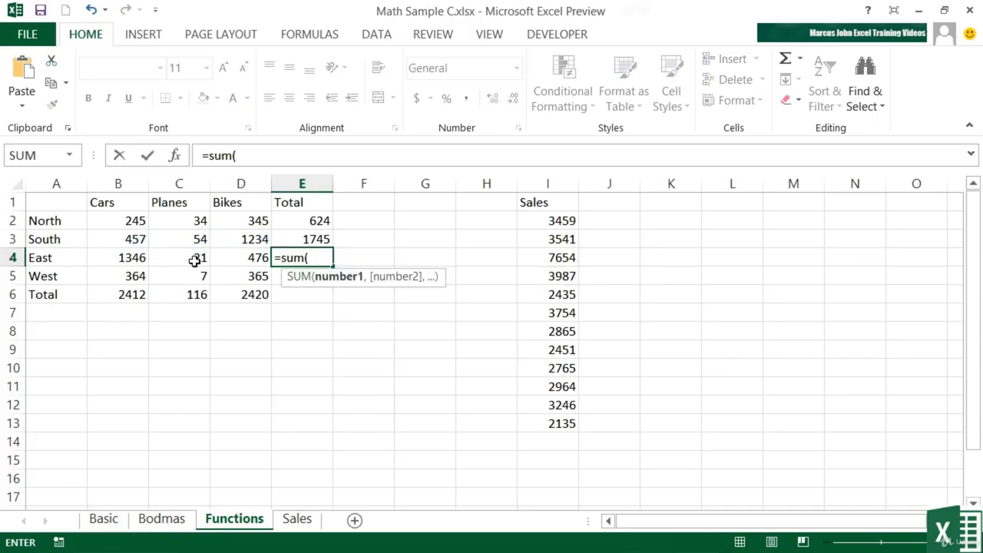
{"action": "left_click_drag", "start_coordinate": [127, 259], "coordinate": [246, 258]}
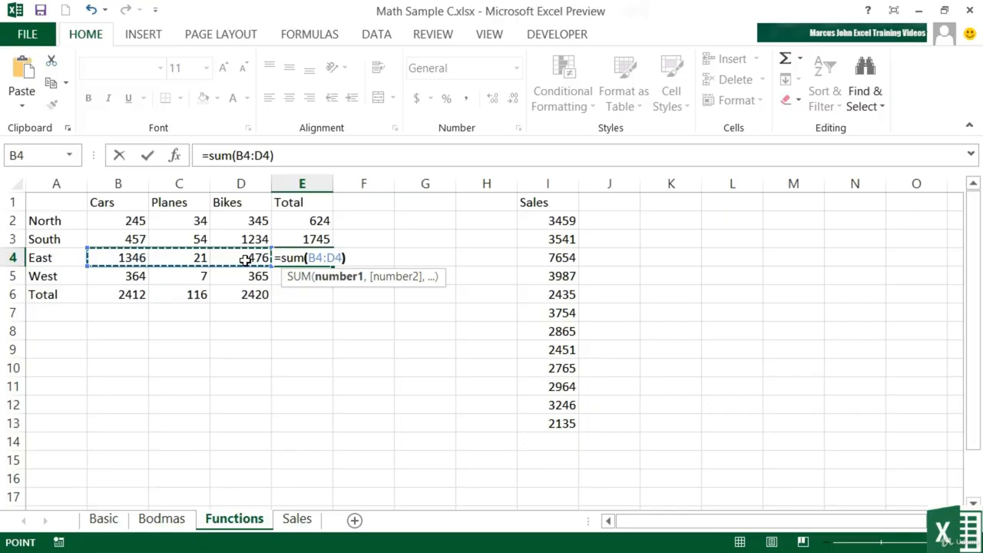
{"action": "type", "text": ")"}
{"action": "key", "text": "Return"}
Total the West row in E5 with a SUM formula over B5:D5
{"action": "type", "text": "=sum("}
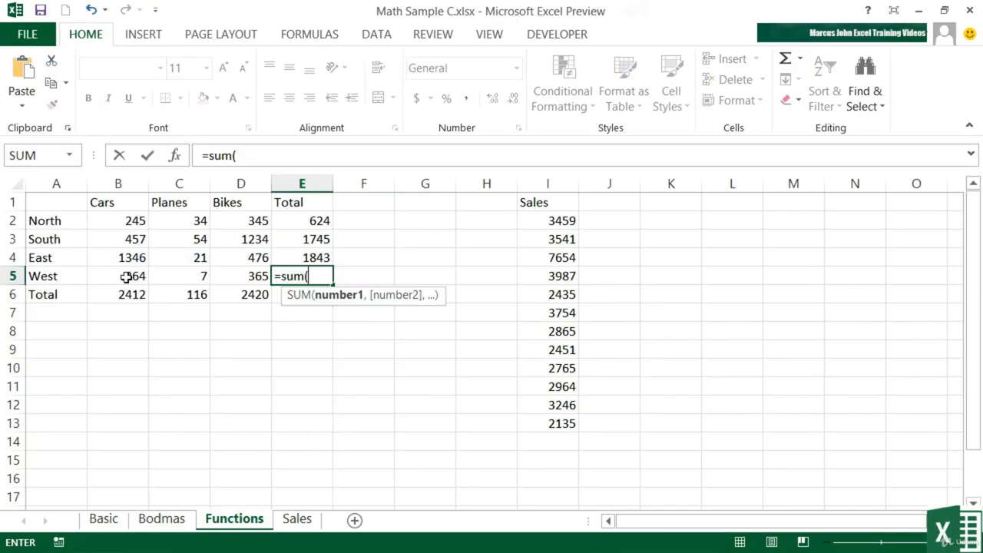
{"action": "left_click_drag", "start_coordinate": [128, 277], "coordinate": [237, 274]}
{"action": "key", "text": "Return"}
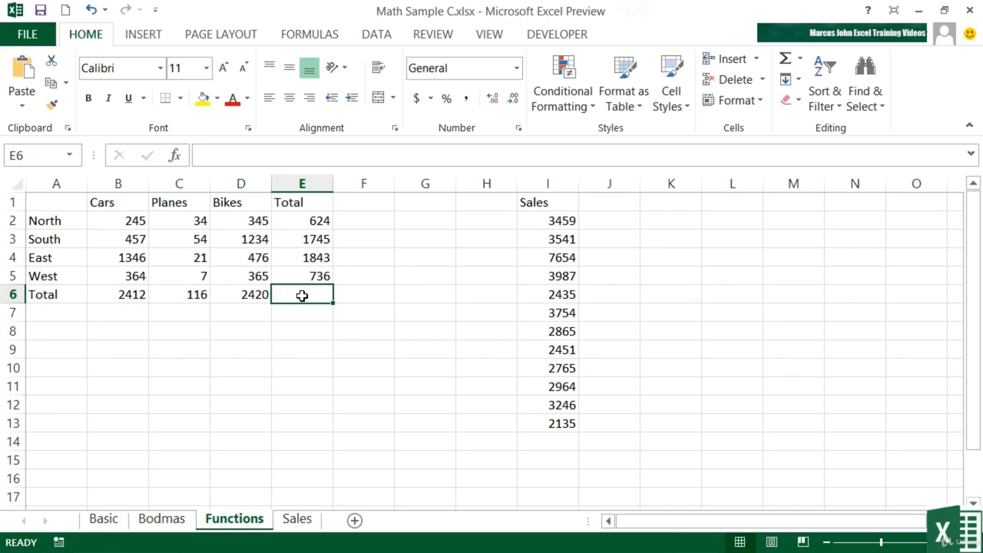
Calculate the grand total in E6 with a SUM formula over the whole block B2:D5
{"action": "type", "text": "s"}
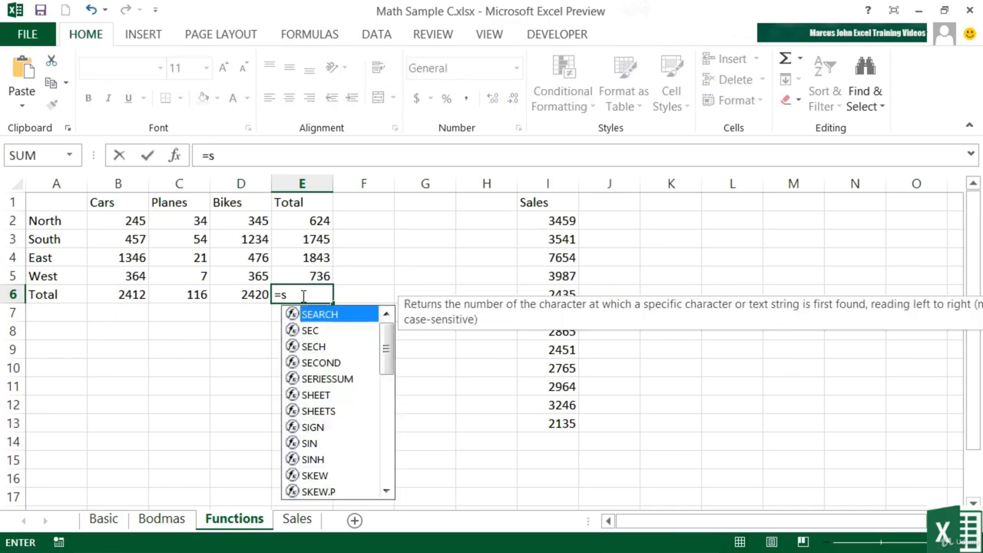
{"action": "type", "text": "um("}
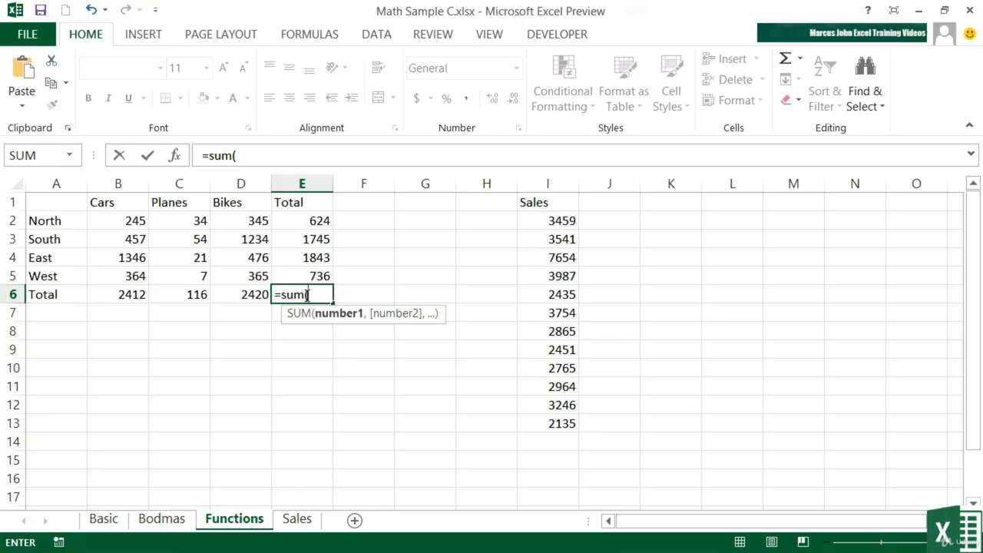
{"action": "left_click_drag", "start_coordinate": [124, 220], "coordinate": [239, 274]}
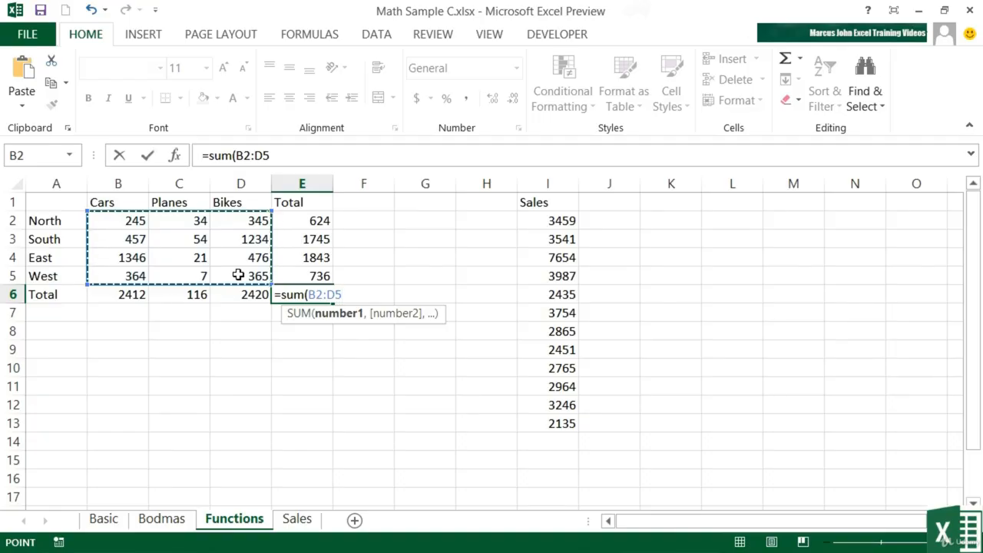
{"action": "key", "text": "Return"}
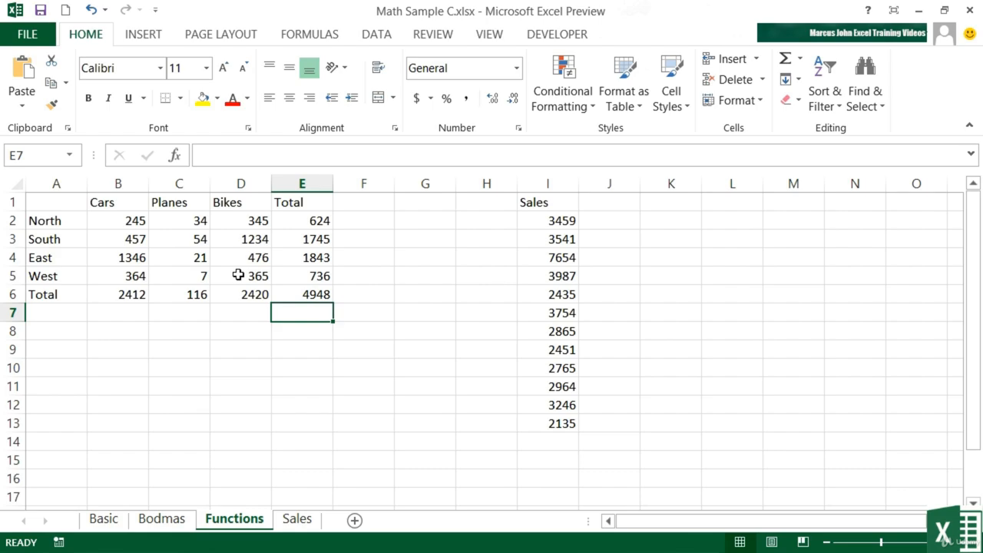
Total the Sales column in I14 using AutoSum over I2:I13 and inspect the formula in that cell
{"action": "left_click", "coordinate": [548, 441]}
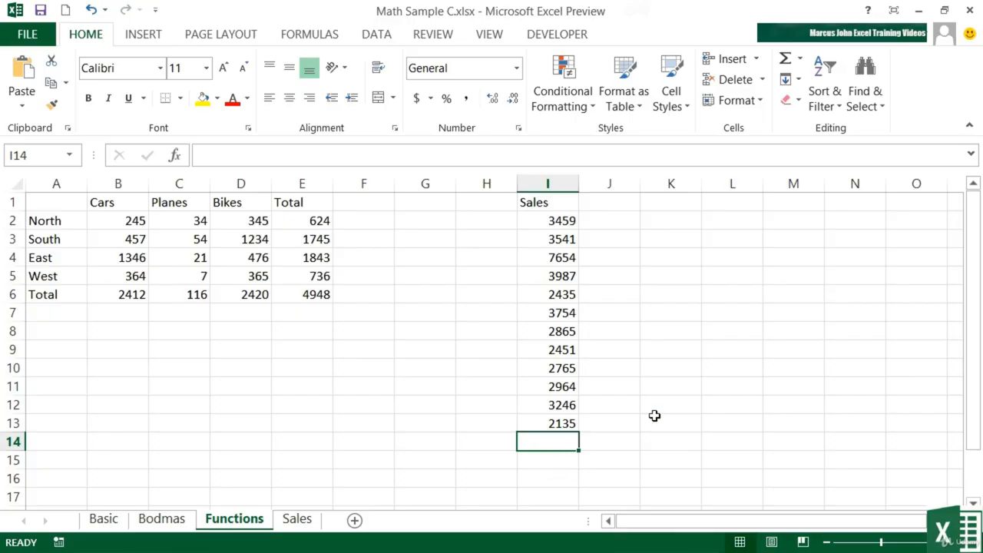
{"action": "left_click", "coordinate": [785, 62]}
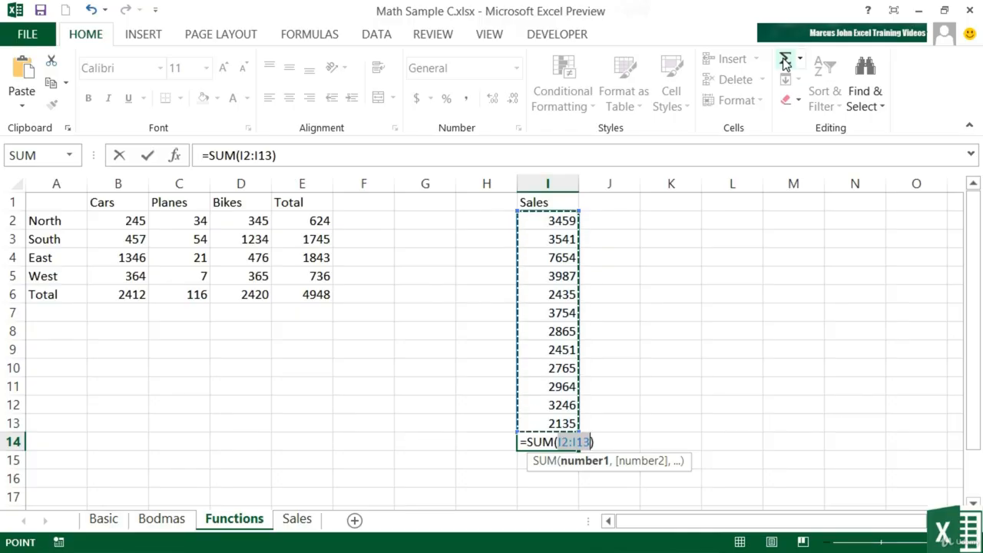
{"action": "key", "text": "Return"}
{"action": "key", "text": "Up"}
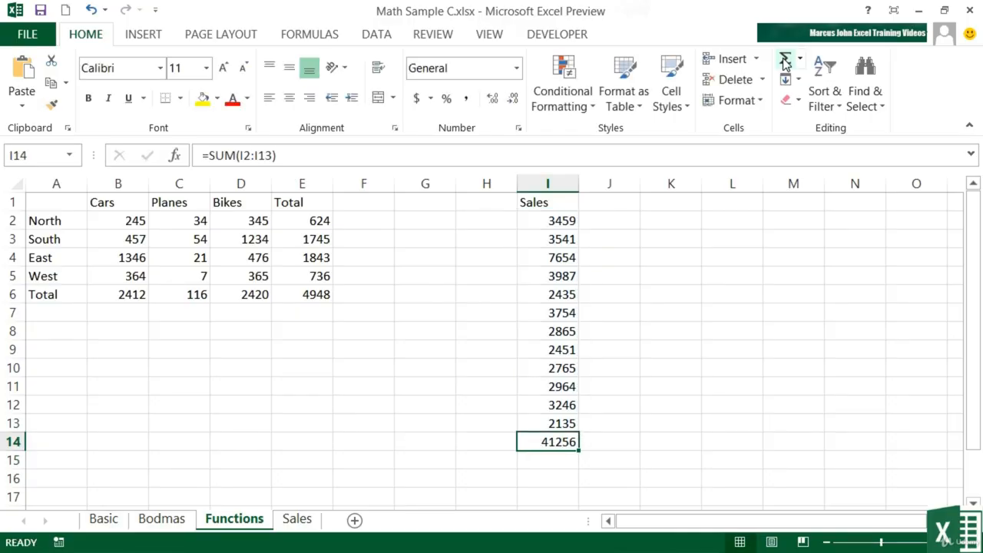
{"action": "double_click", "coordinate": [556, 446]}
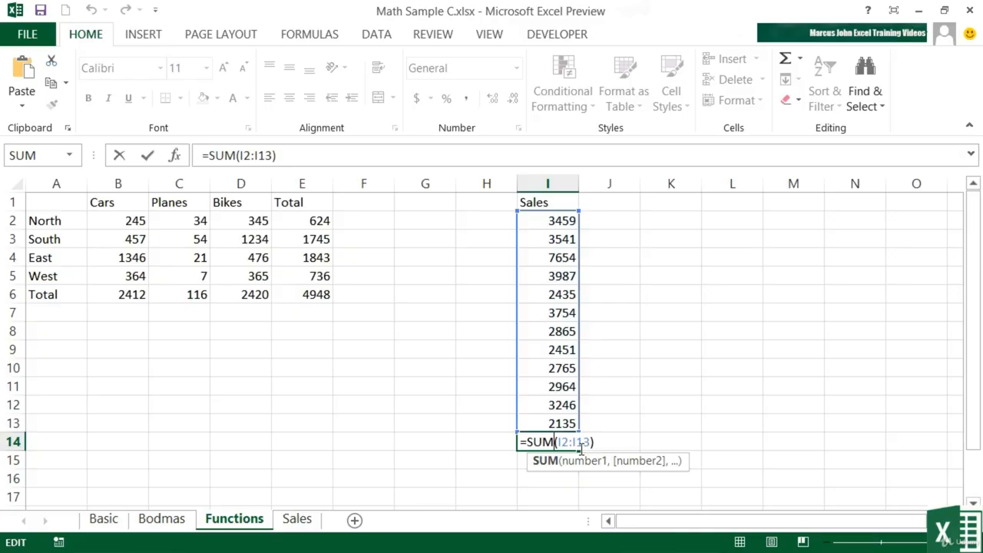
{"action": "key", "text": "ctrl+Return"}
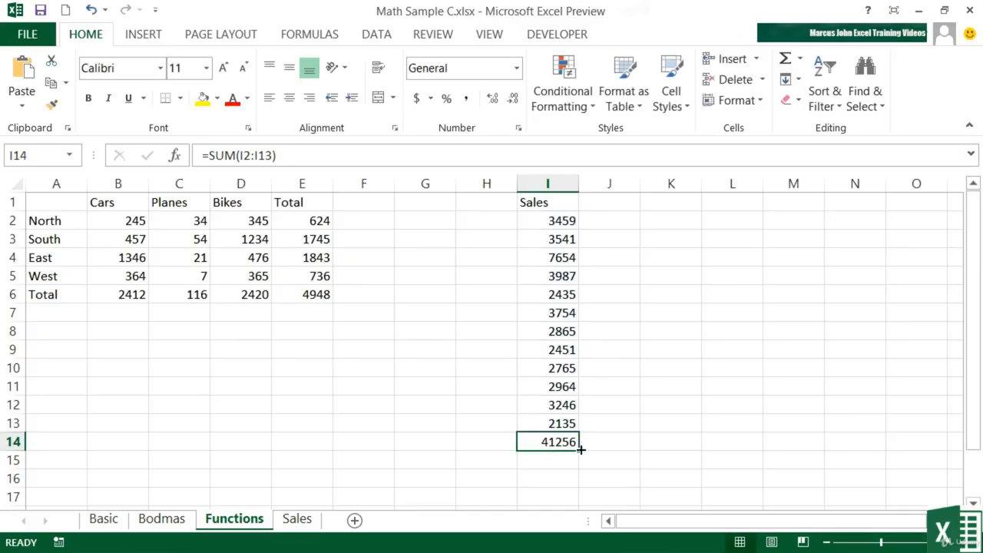
Clear the Sales total in I14 and the sales figure in I7, leaving a gap in the column
{"action": "key", "text": "Delete"}
{"action": "left_click", "coordinate": [564, 314]}
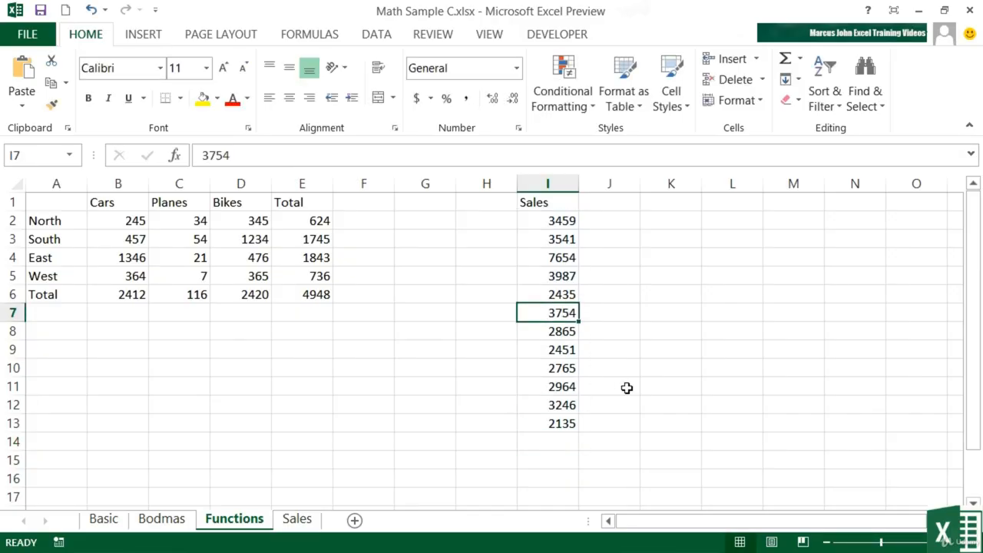
{"action": "key", "text": "Delete"}
{"action": "key", "text": "Down"}
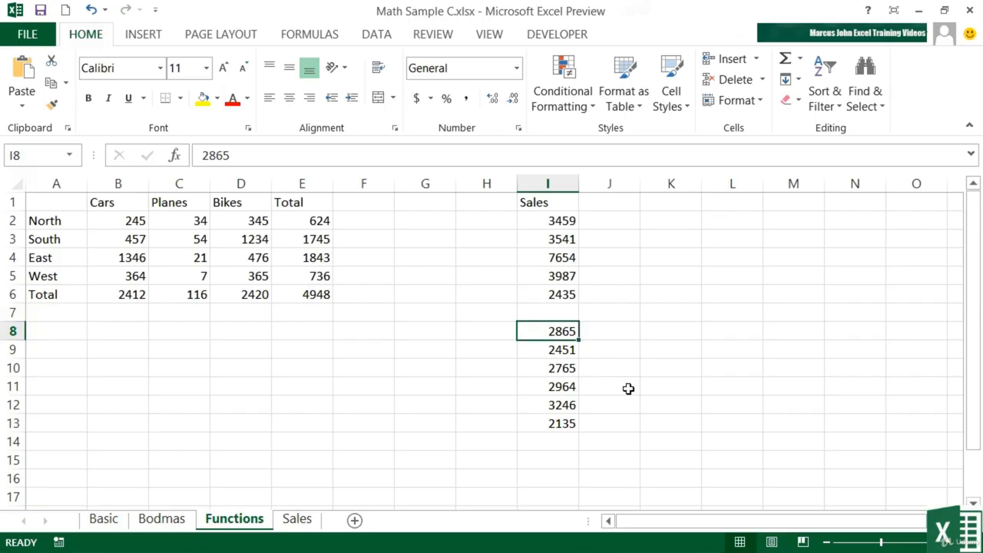
{"action": "left_click", "coordinate": [557, 446]}
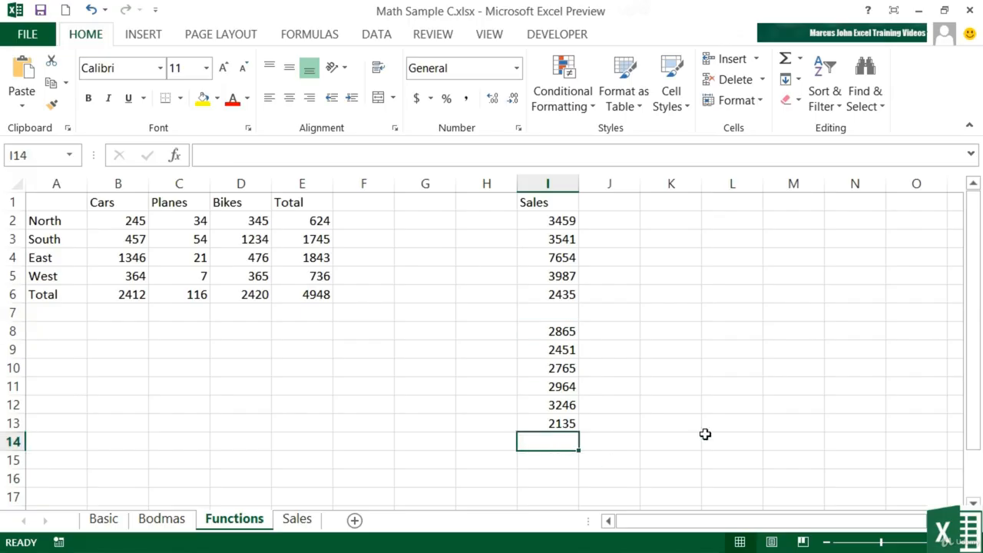
{"action": "left_click", "coordinate": [785, 61]}
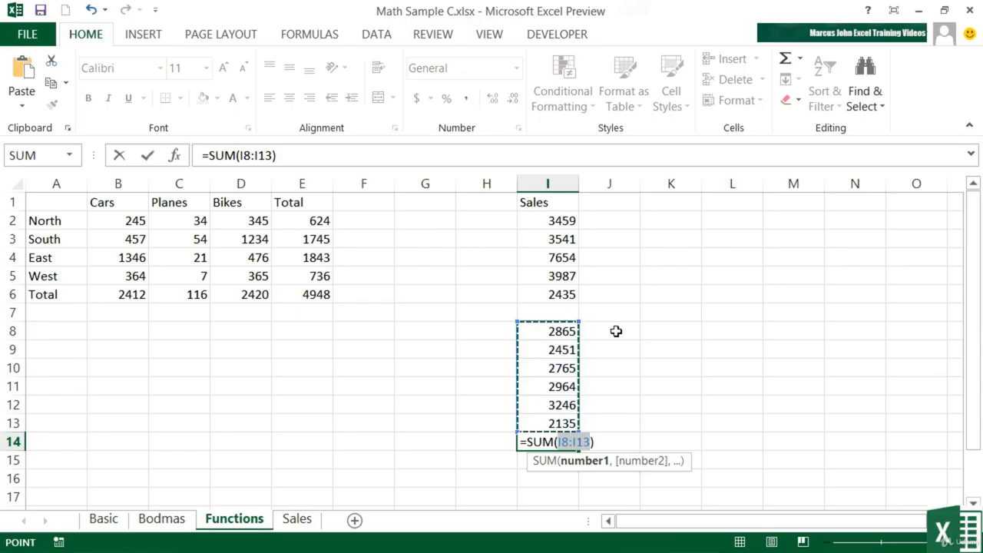
{"action": "key", "text": "Escape"}
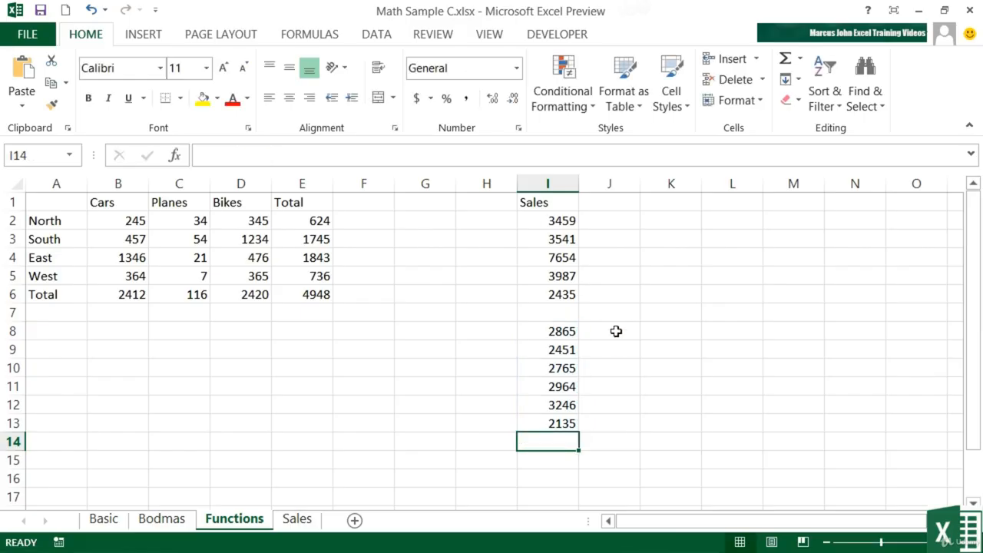
Select the Sales range I2:I13 including the blank cell, and total it in I14 with AutoSum
{"action": "left_click_drag", "start_coordinate": [561, 223], "coordinate": [548, 428]}
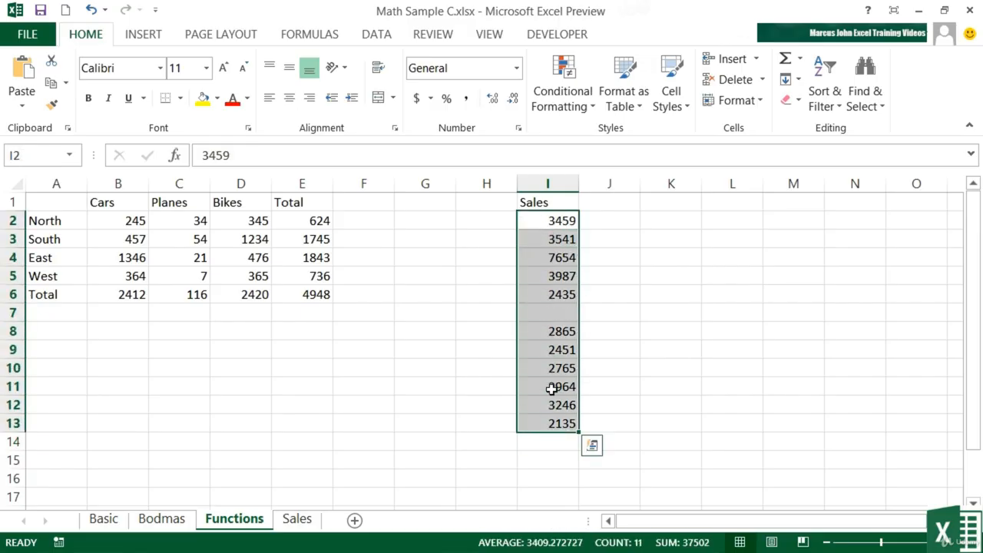
{"action": "left_click", "coordinate": [786, 61]}
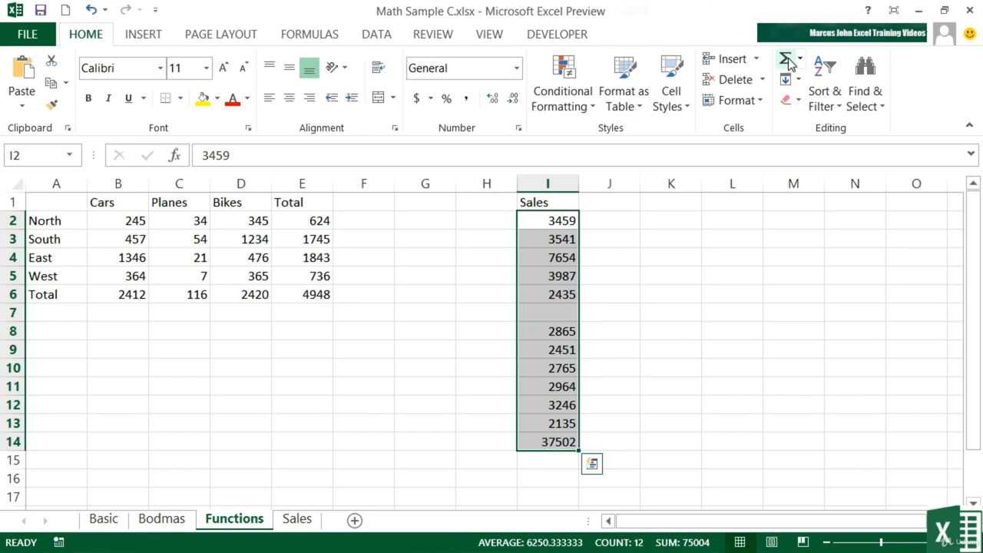
{"action": "left_click", "coordinate": [572, 444]}
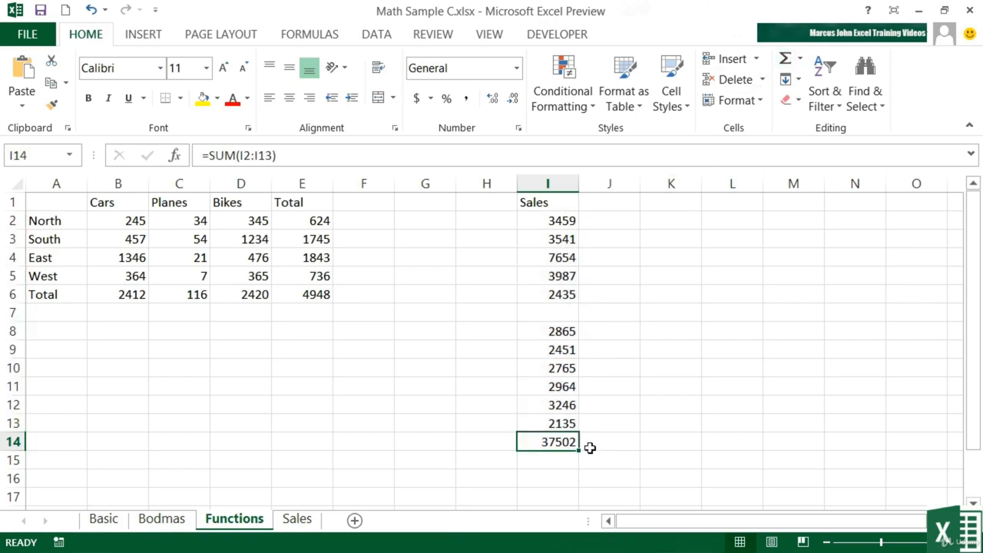